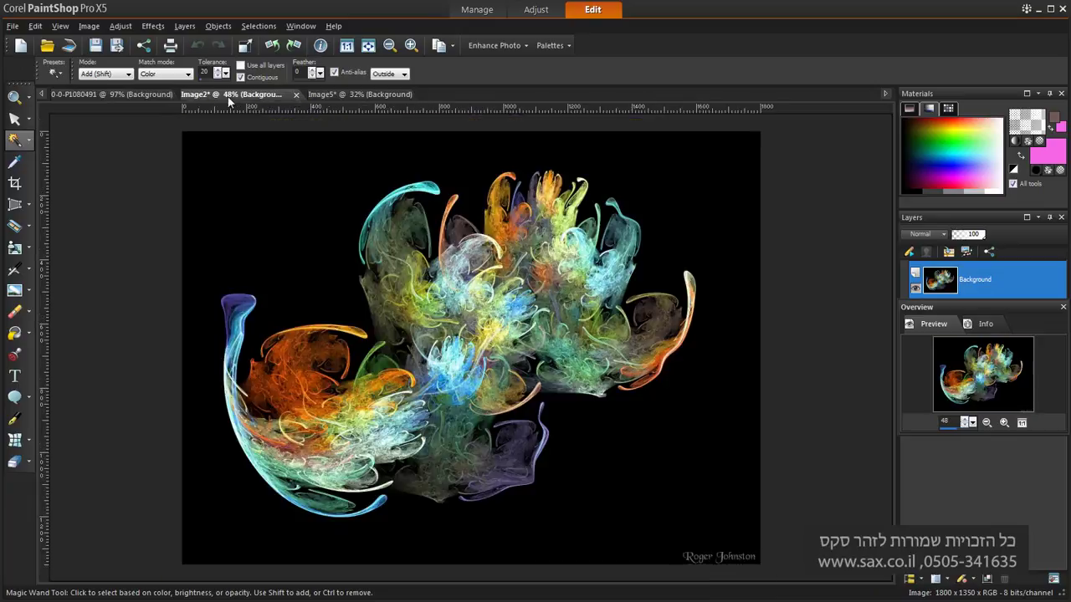
Close the 0-0-P1080491 photo after viewing the open images, and make Image2 the active image.
click(336, 96)
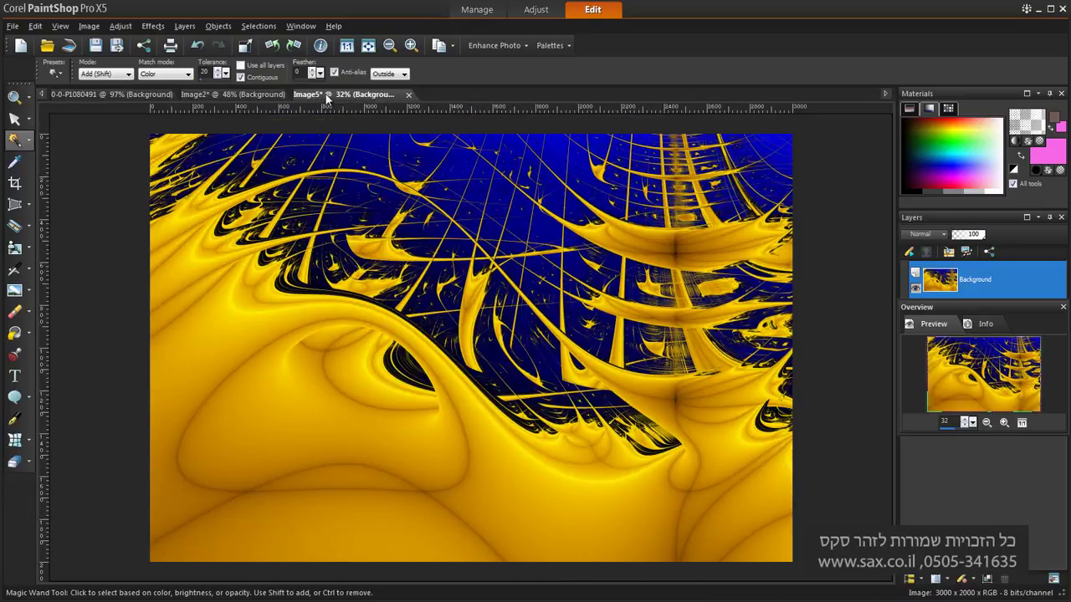
click(251, 92)
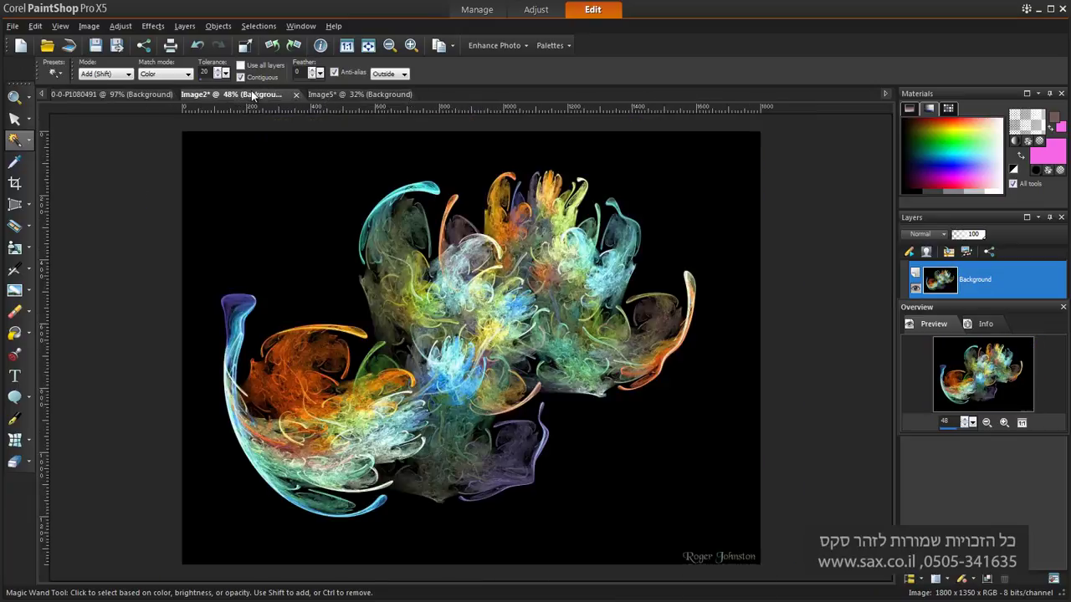
click(143, 95)
click(183, 94)
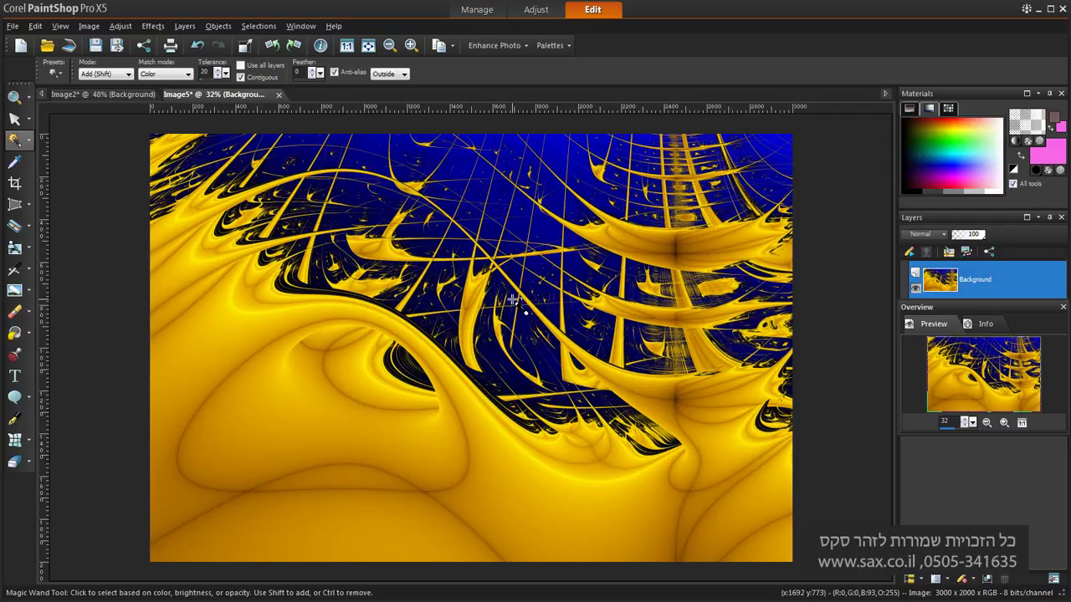
click(95, 97)
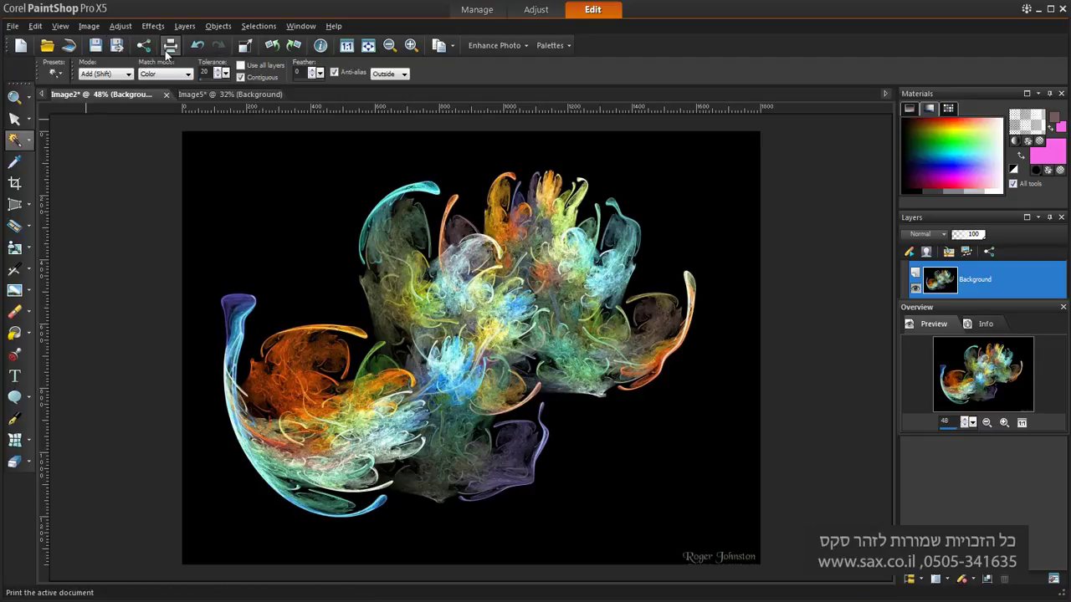
Examine the file types supported for opening images, and cancel without opening a file.
click(13, 26)
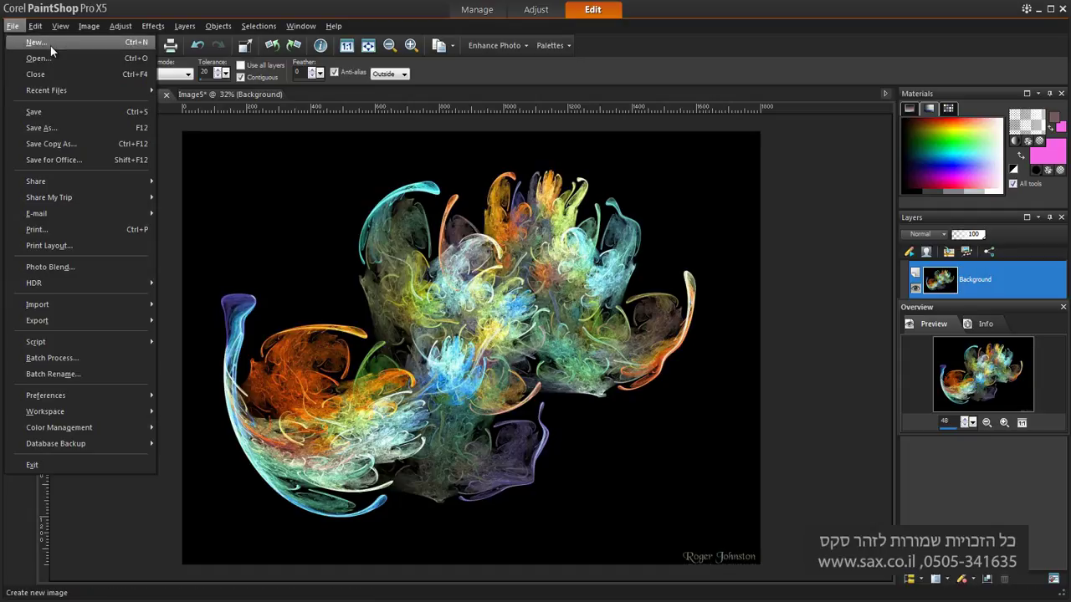
mouse_move(56, 91)
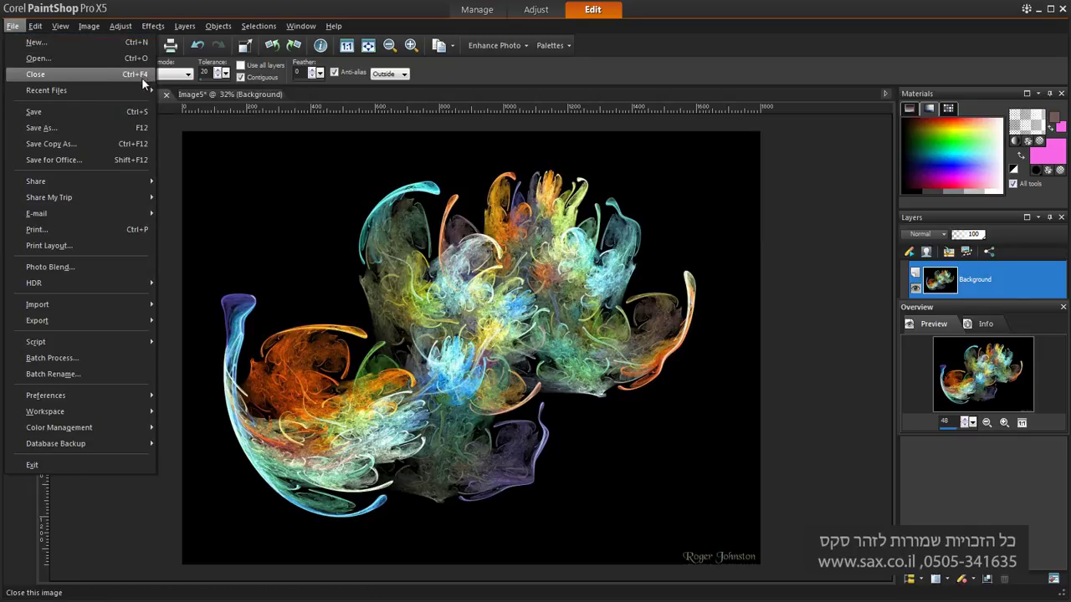
click(77, 59)
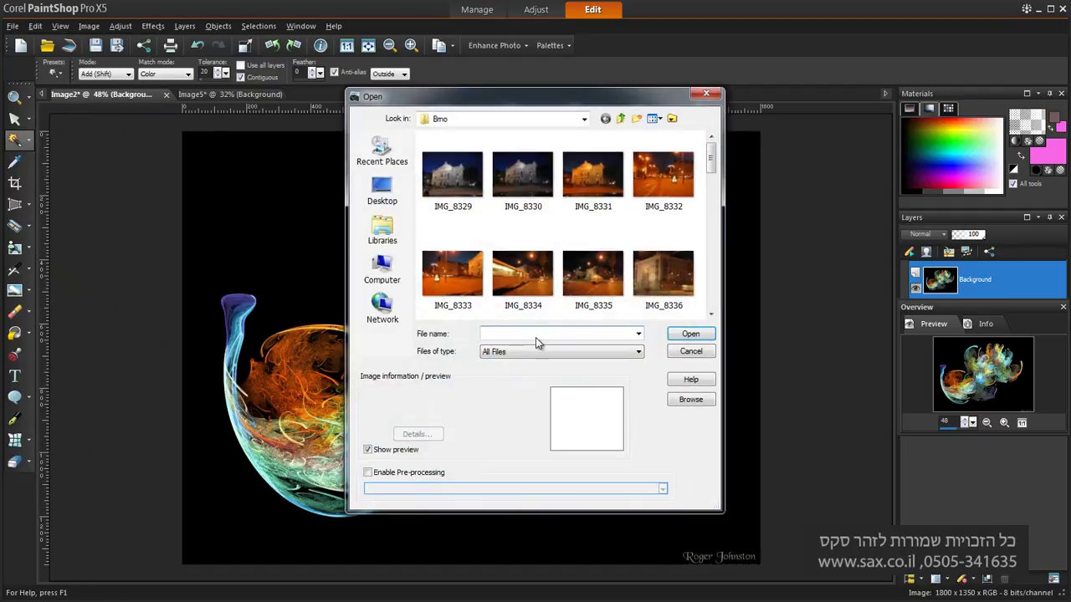
click(580, 352)
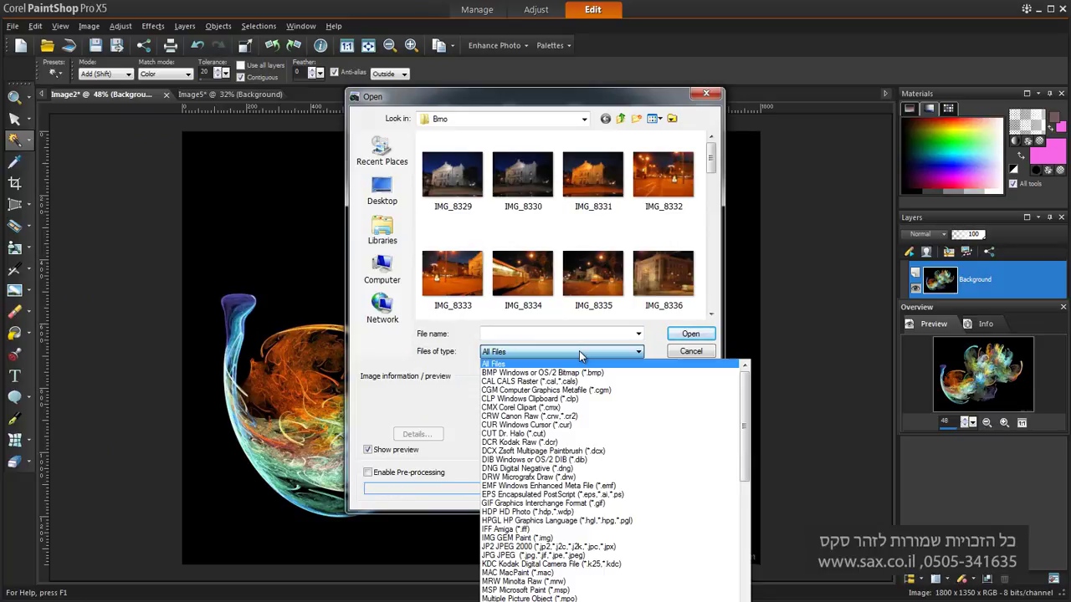
click(700, 353)
click(703, 354)
Examine the file formats offered by Save As for Image2, and cancel without saving.
click(13, 25)
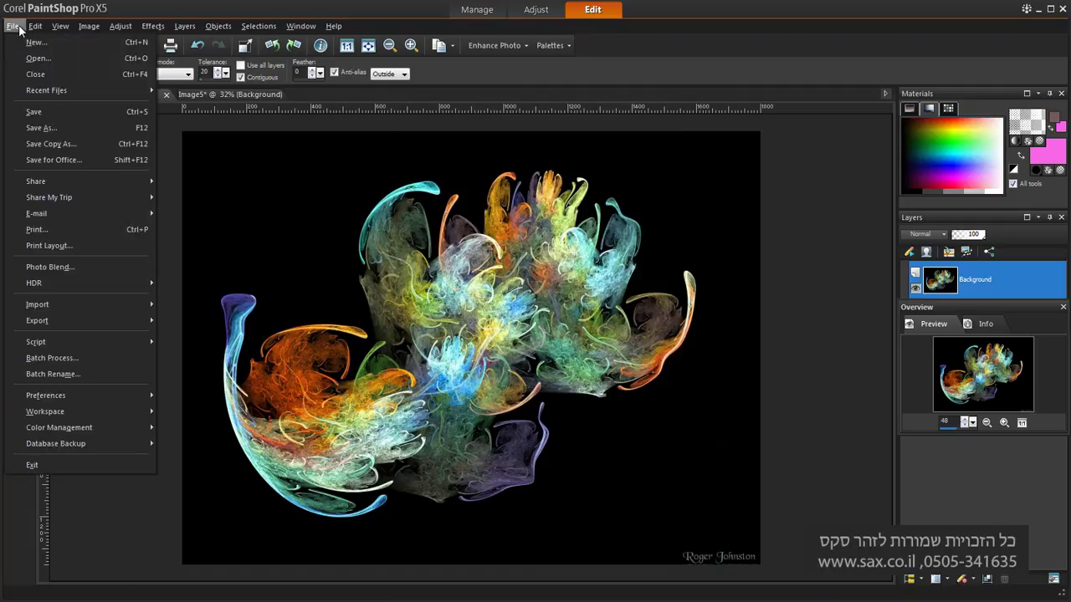
click(50, 129)
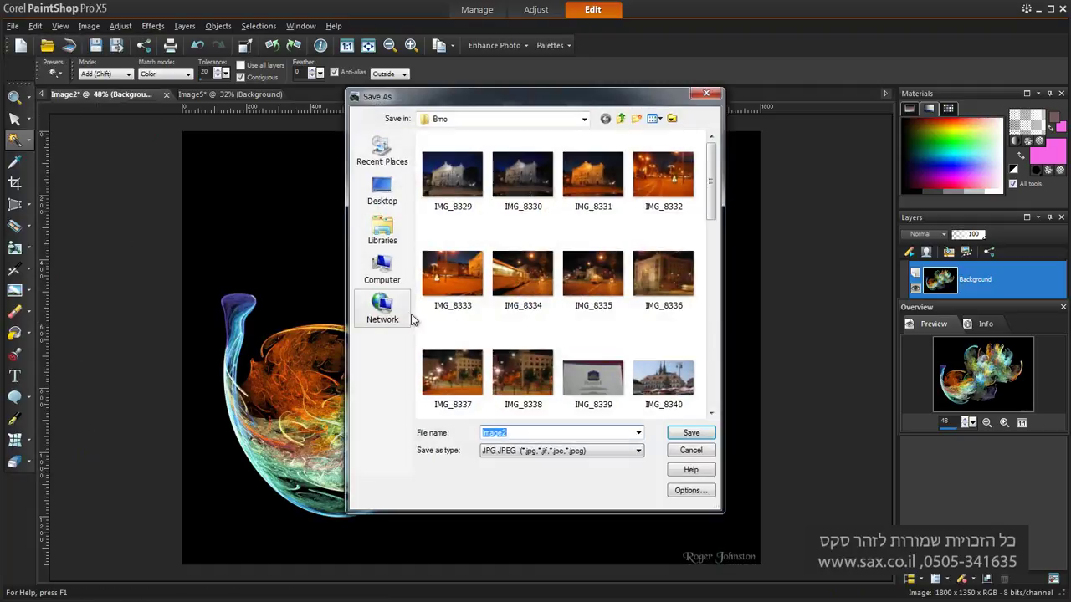
click(529, 451)
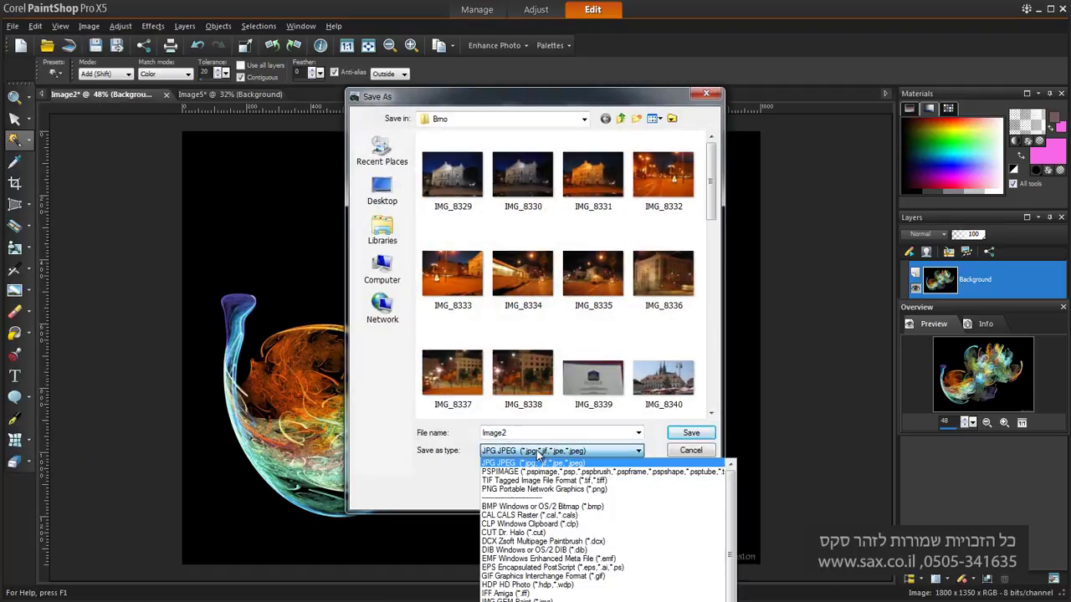
click(538, 452)
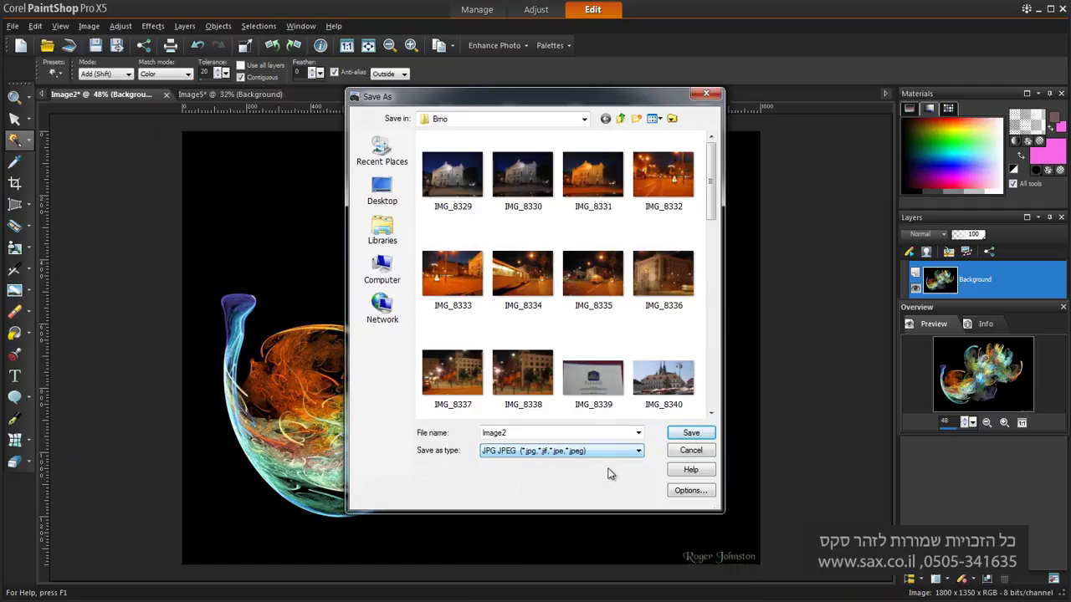
click(691, 451)
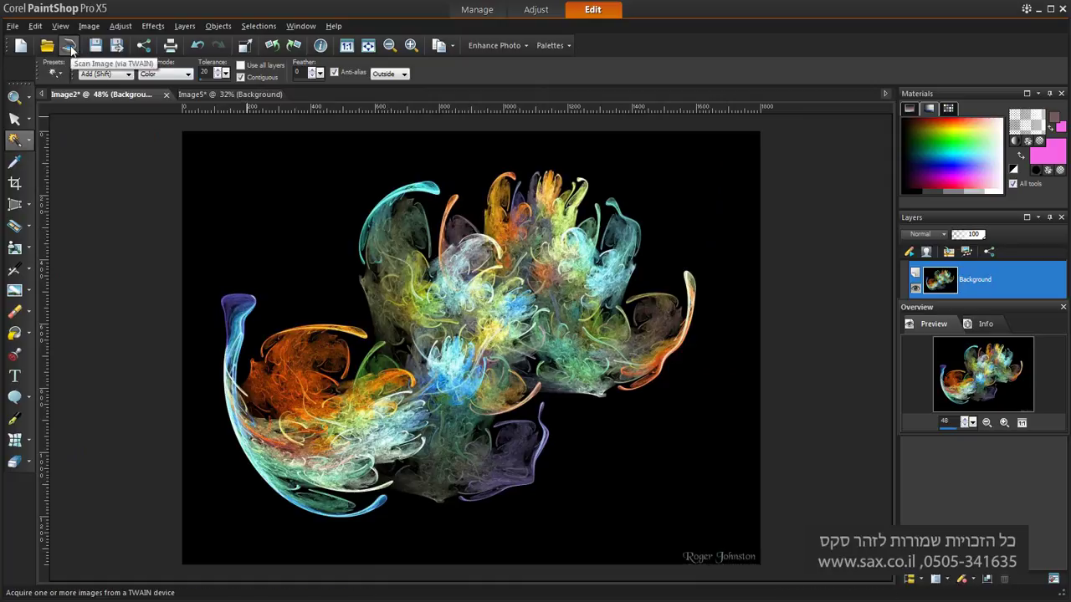
View the photo sharing services available for Image2, and cancel without uploading.
click(144, 50)
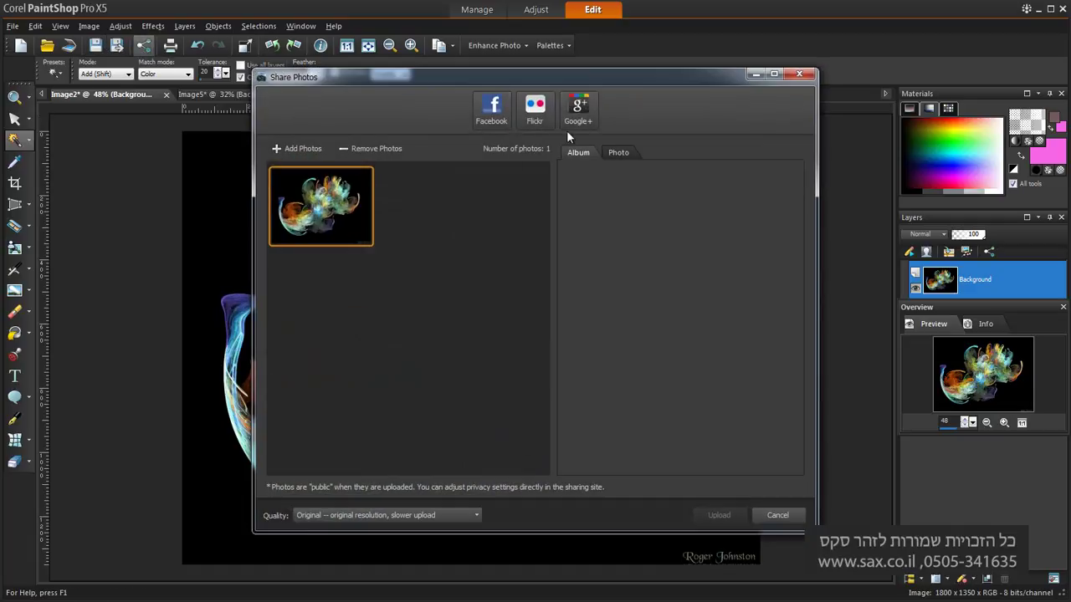
click(795, 514)
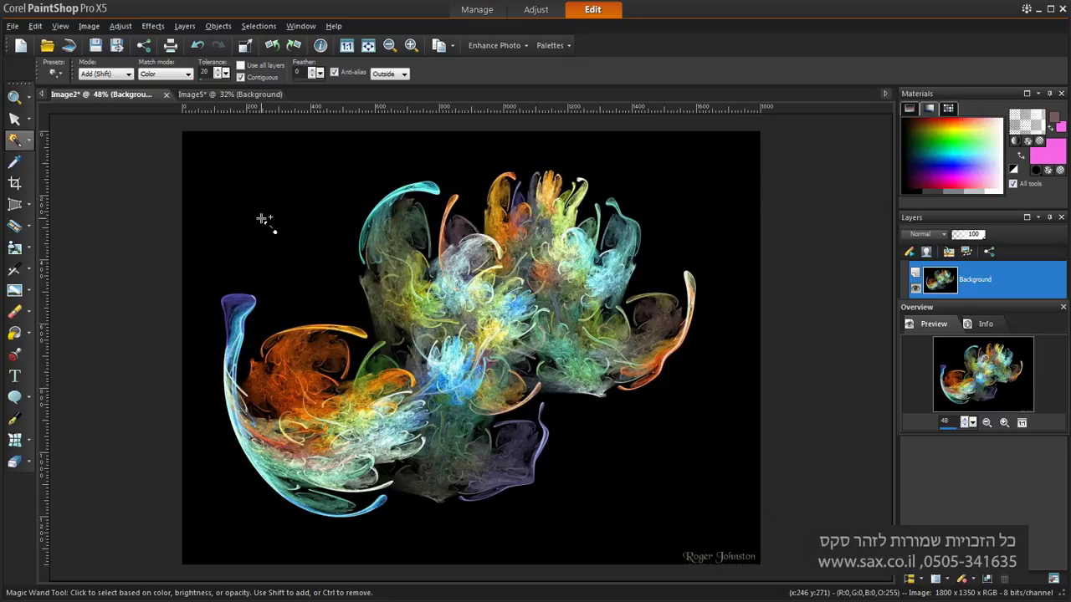
Convert the Background layer to a regular raster layer named Raster 1.
double_click(983, 288)
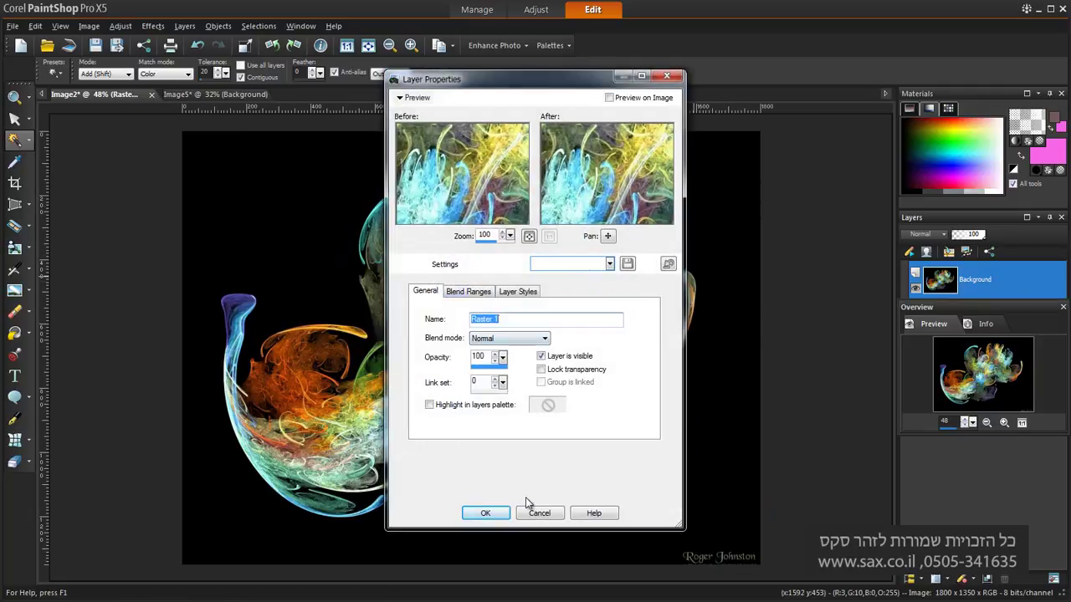
click(486, 513)
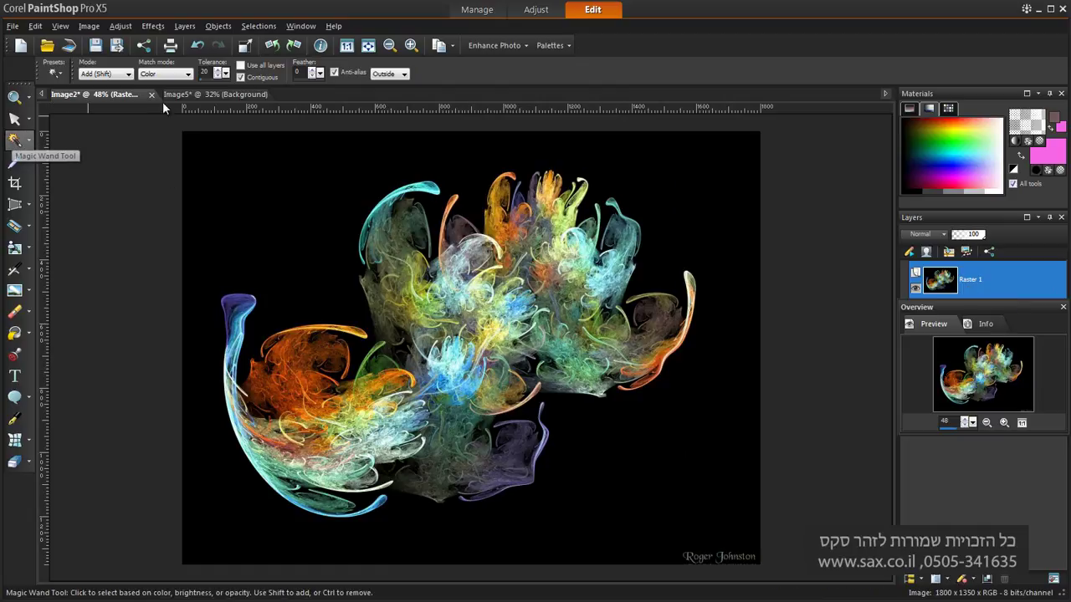
Try Magic Wand selections of the black background at tolerances of 200 and 55, clearing each one.
drag(230, 74, 303, 88)
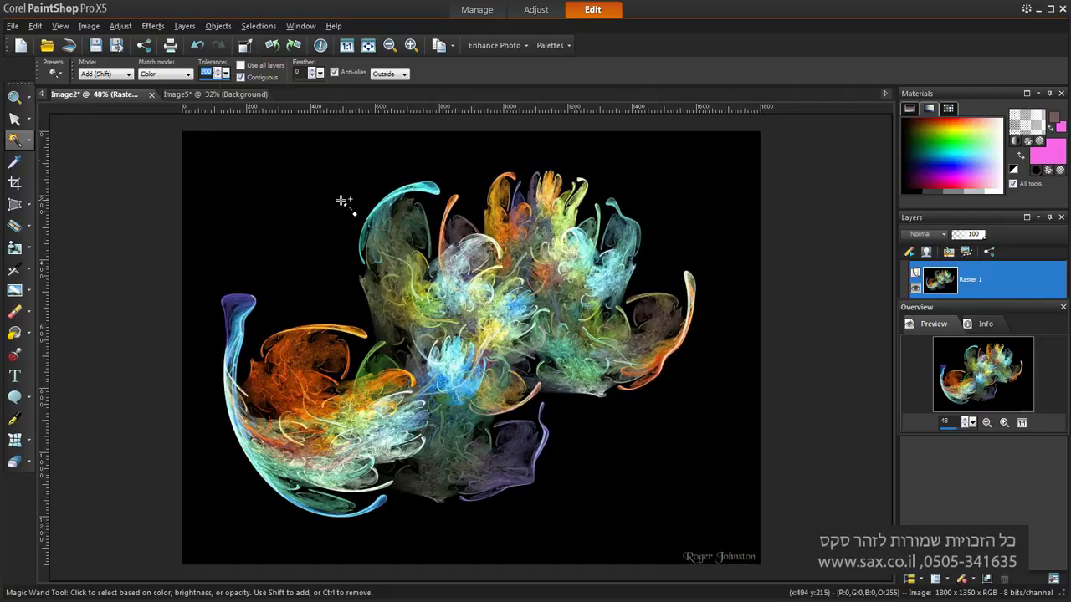
click(313, 297)
key(ctrl)
ctrl+click(310, 294)
drag(228, 73, 180, 93)
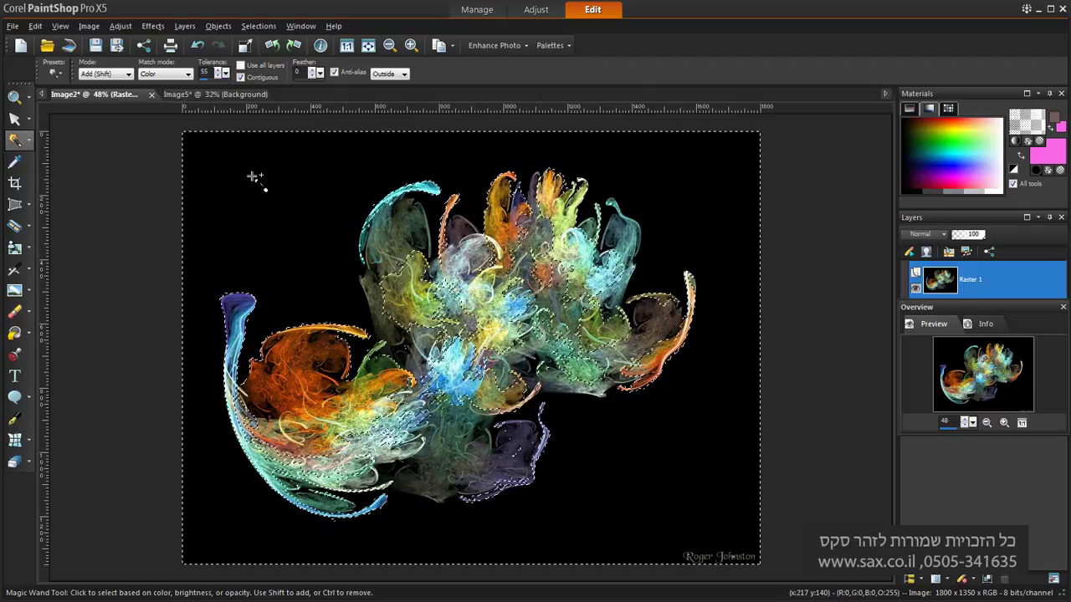
ctrl+click(254, 178)
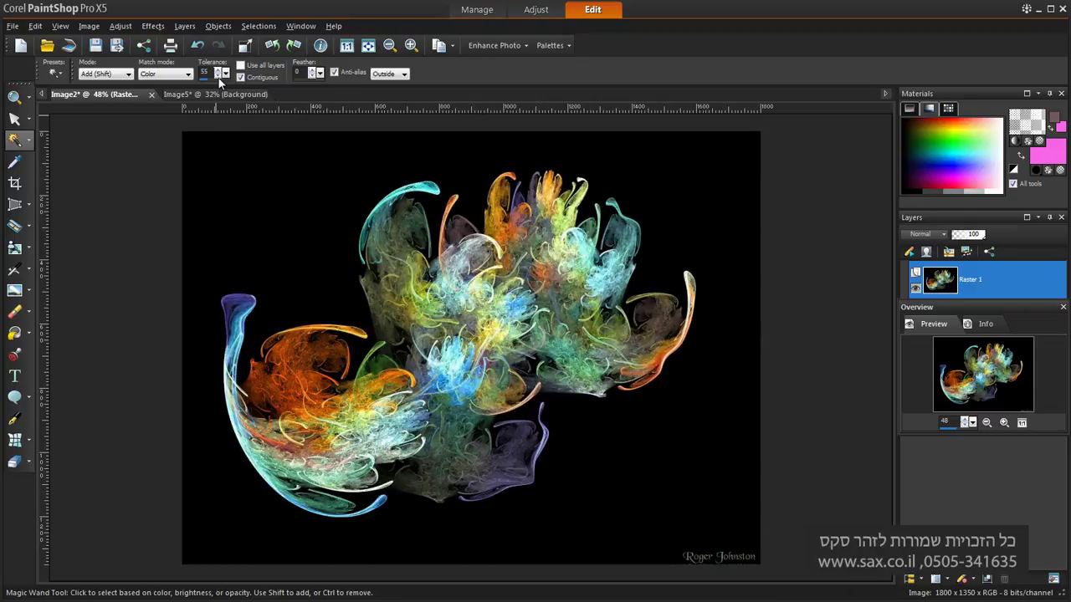
Select the black background with the Magic Wand at a tolerance of 26 and delete it to transparency.
drag(224, 75, 213, 87)
click(311, 212)
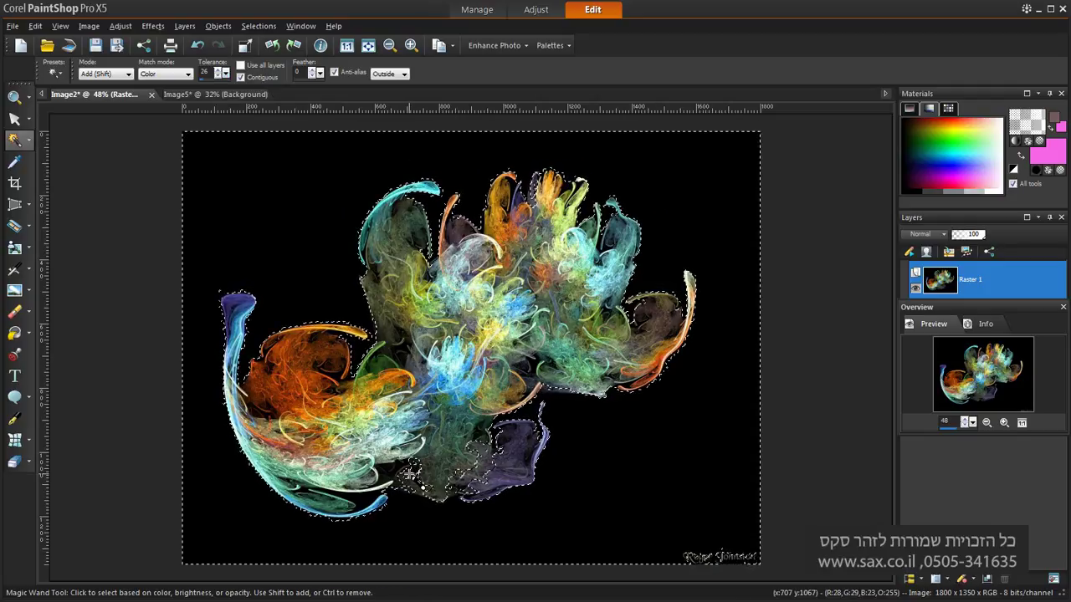
key(Delete)
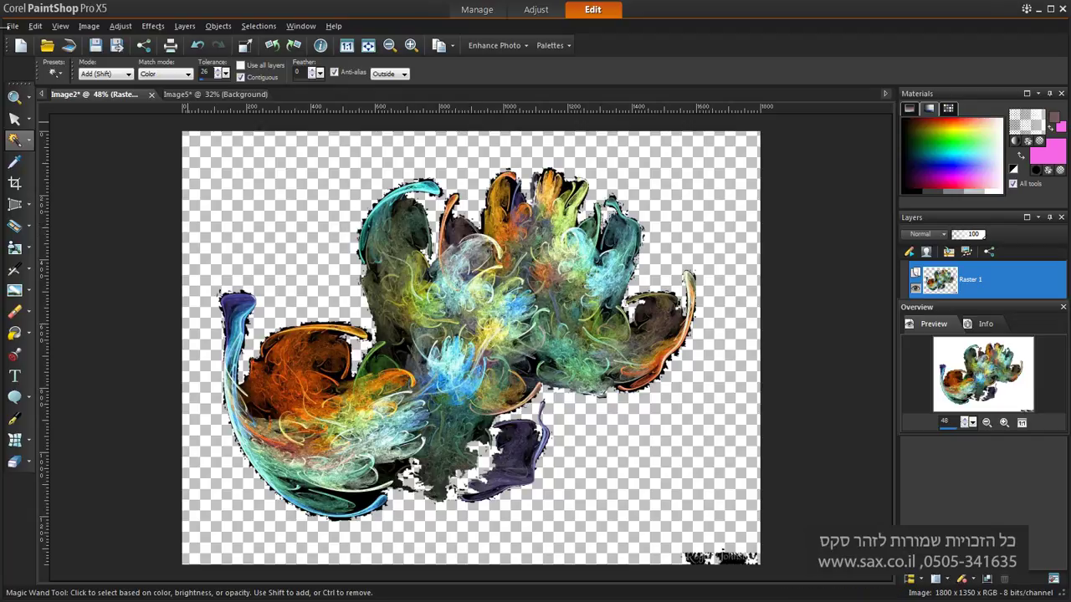
Examine the Save for Office settings for the cut-out image, and cancel without saving.
click(13, 26)
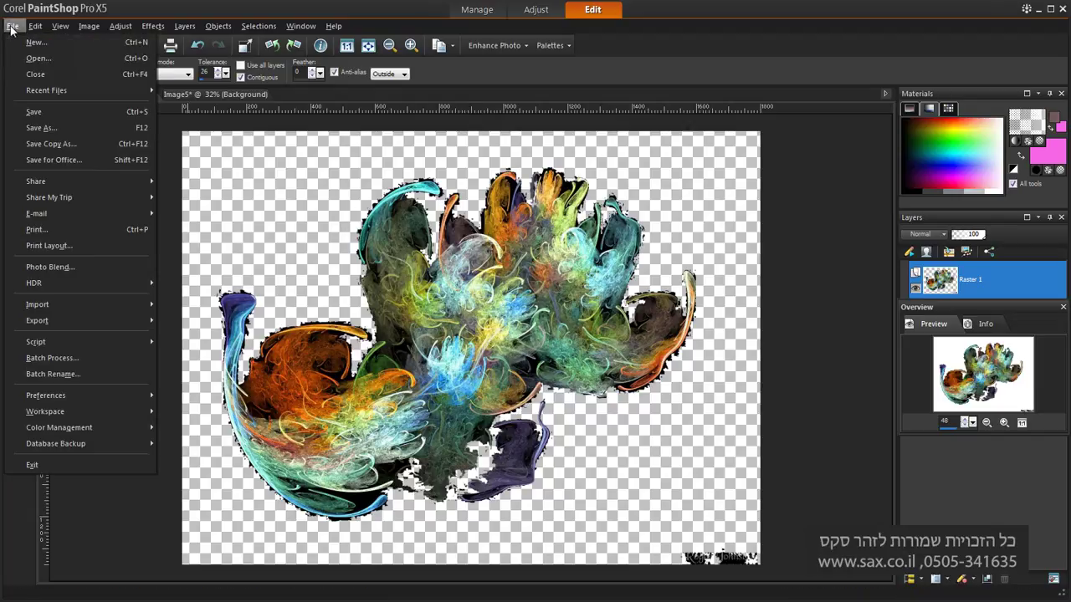
click(43, 162)
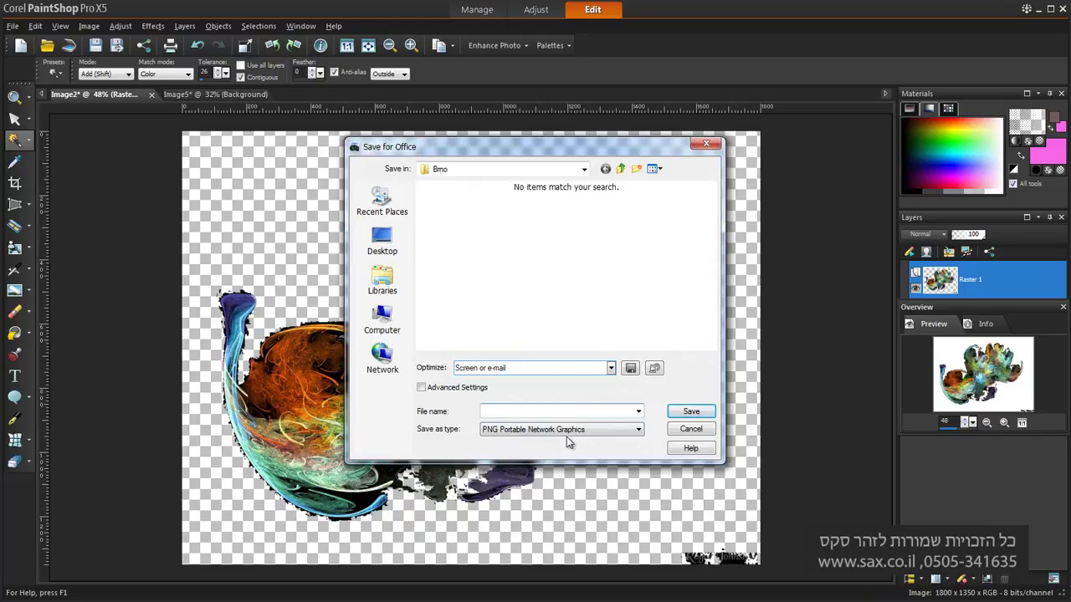
click(691, 428)
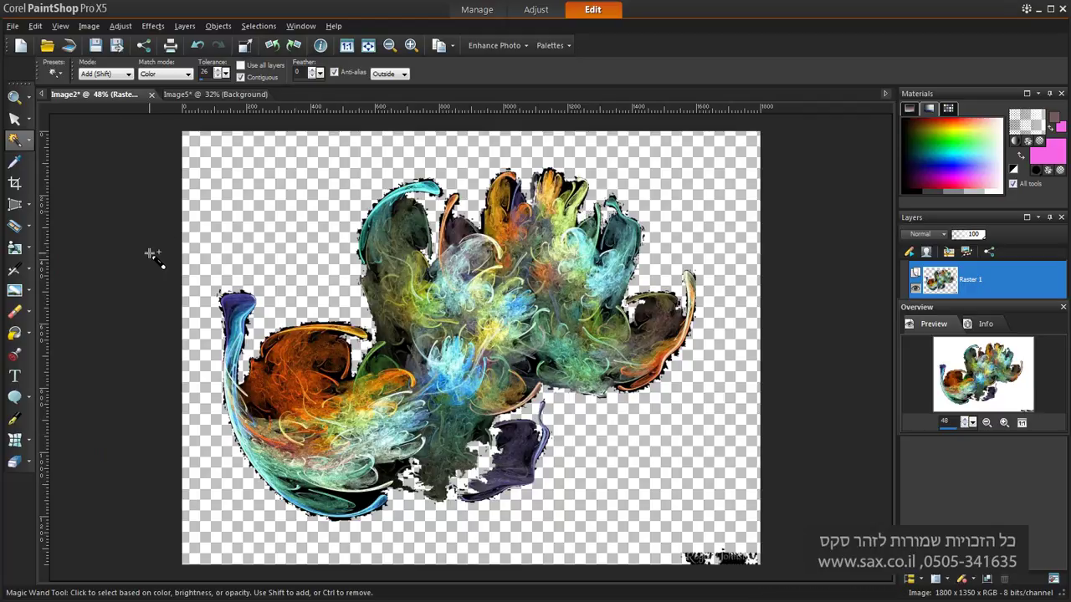
Open the Print settings and compare the Fit to page, Center on page, Upper left of page and Custom offset placements.
click(12, 26)
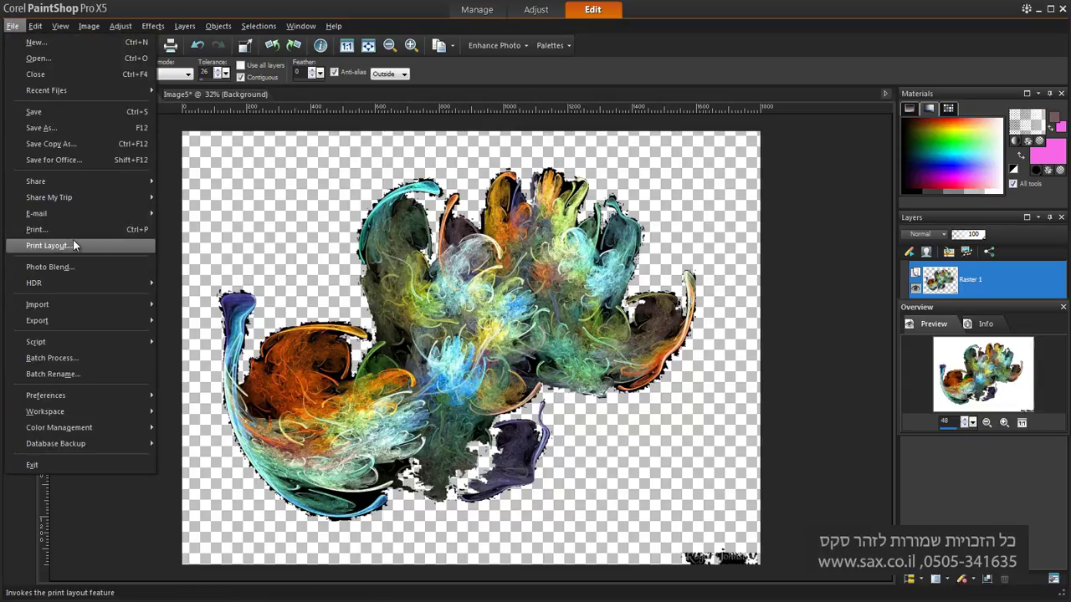
mouse_move(75, 184)
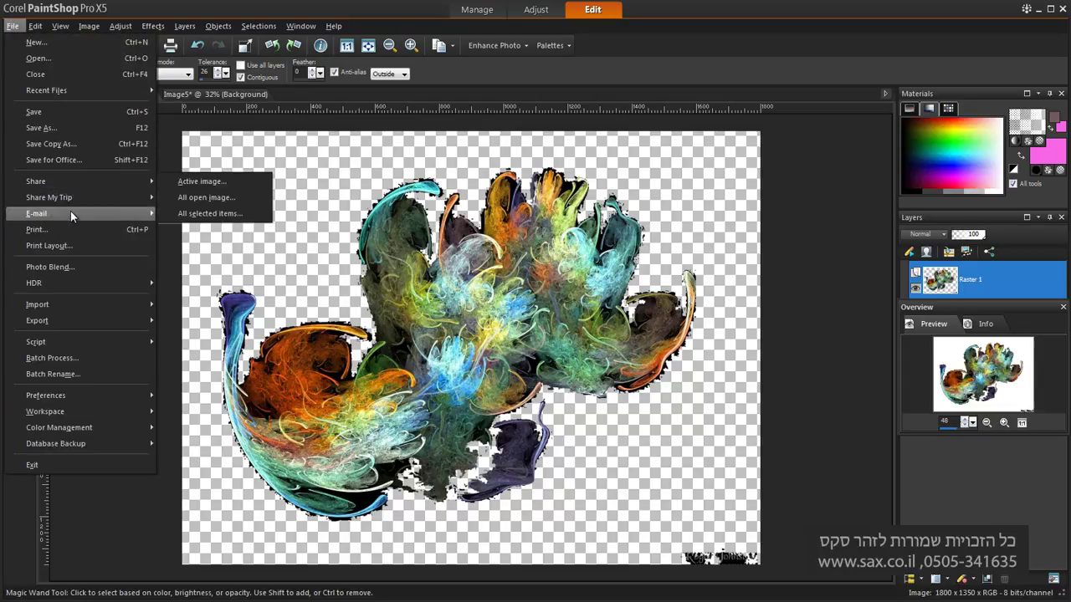
mouse_move(71, 215)
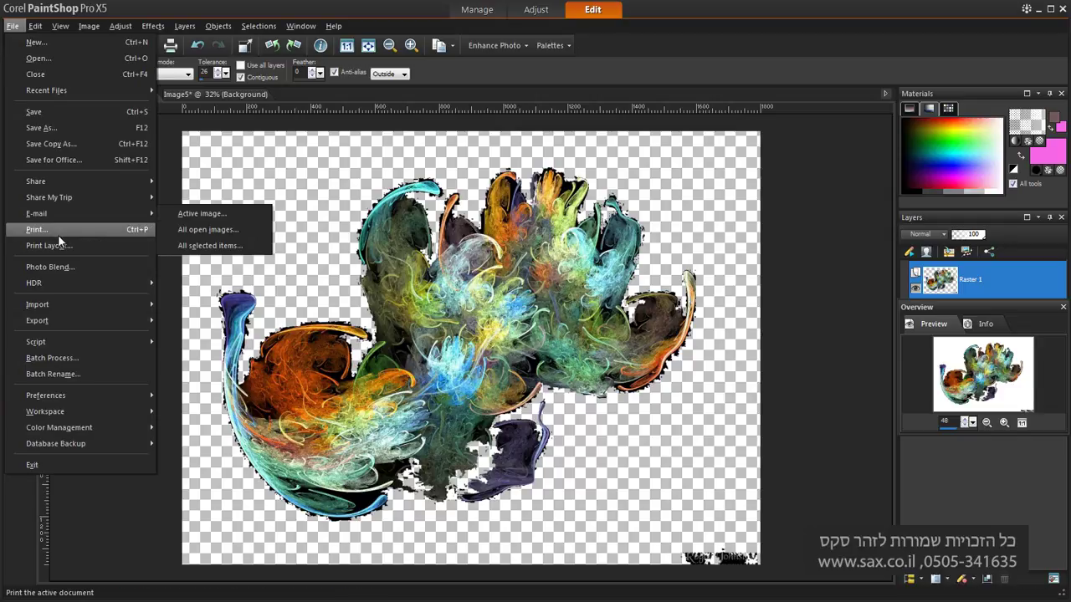
click(60, 230)
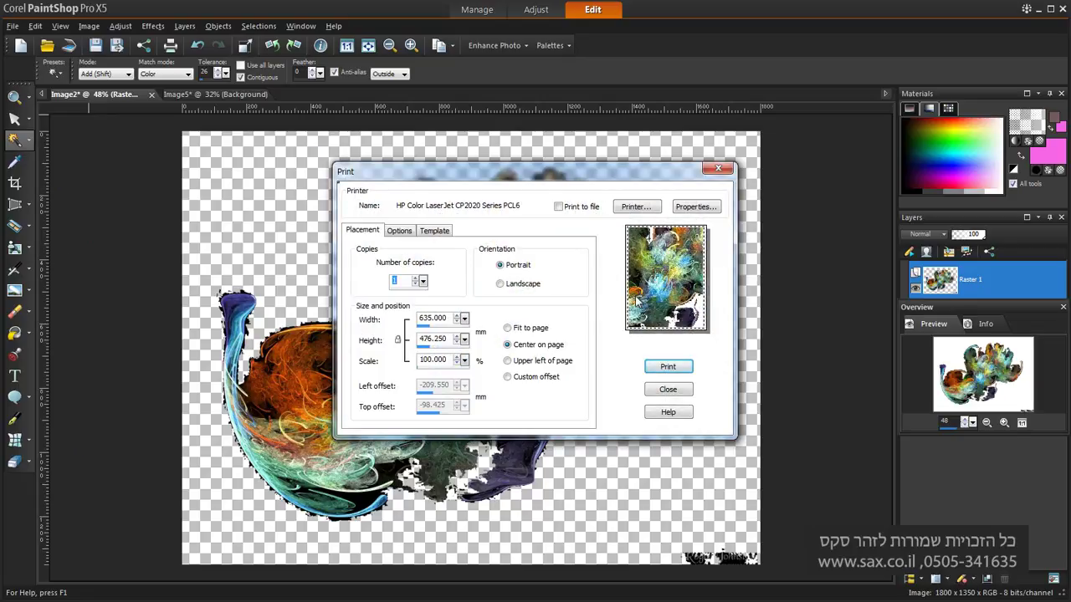
click(530, 330)
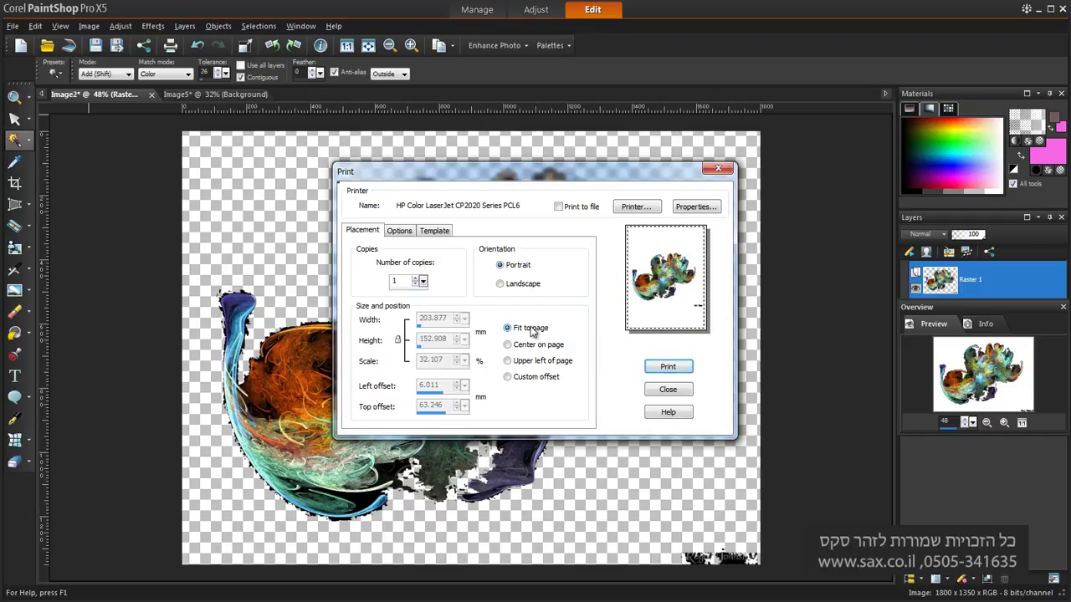
click(536, 346)
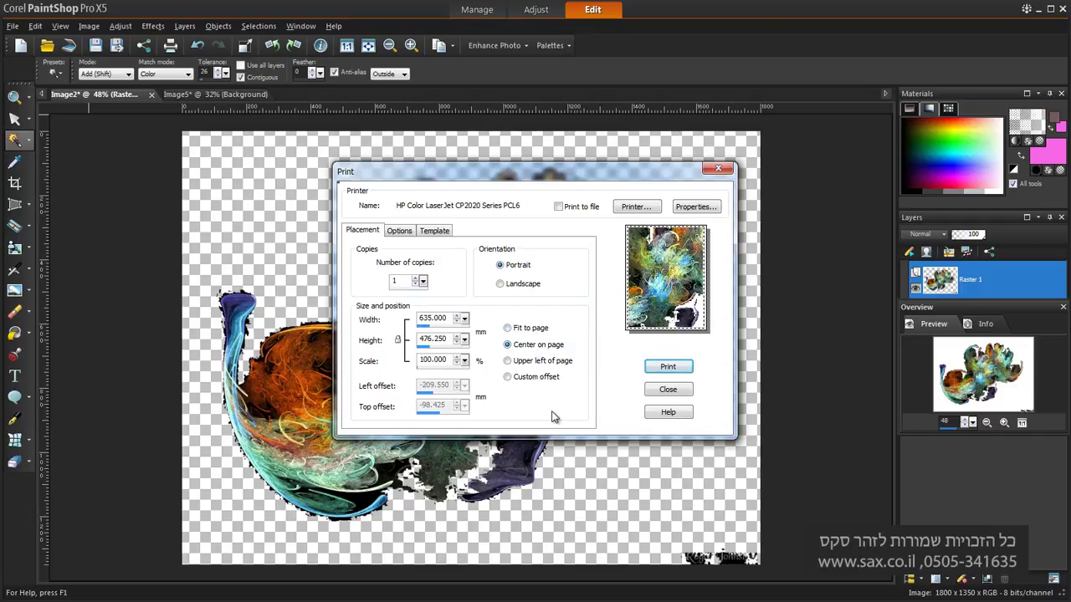
click(542, 362)
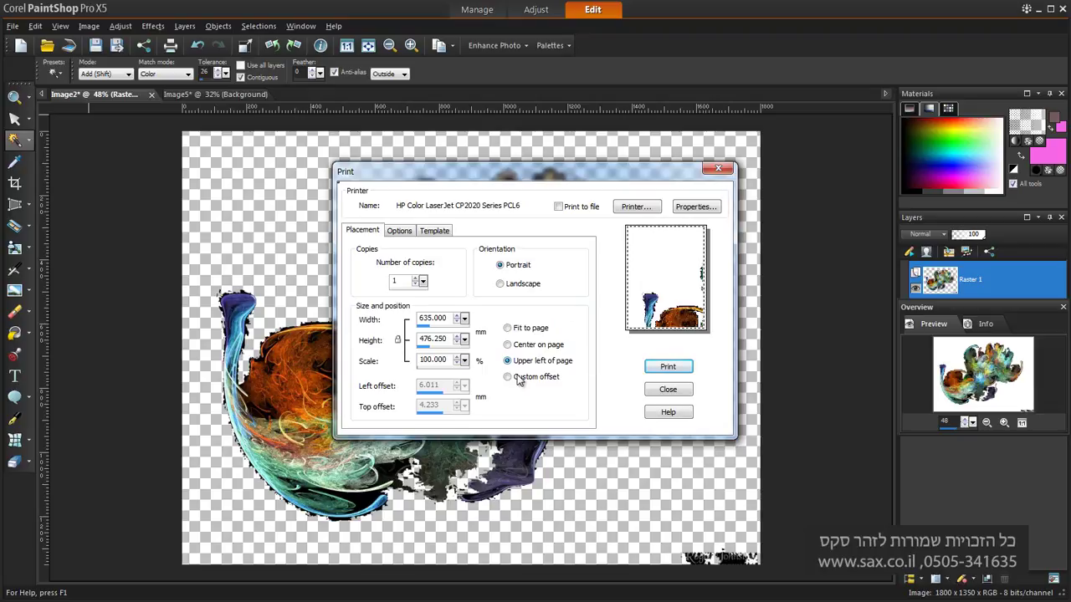
click(538, 382)
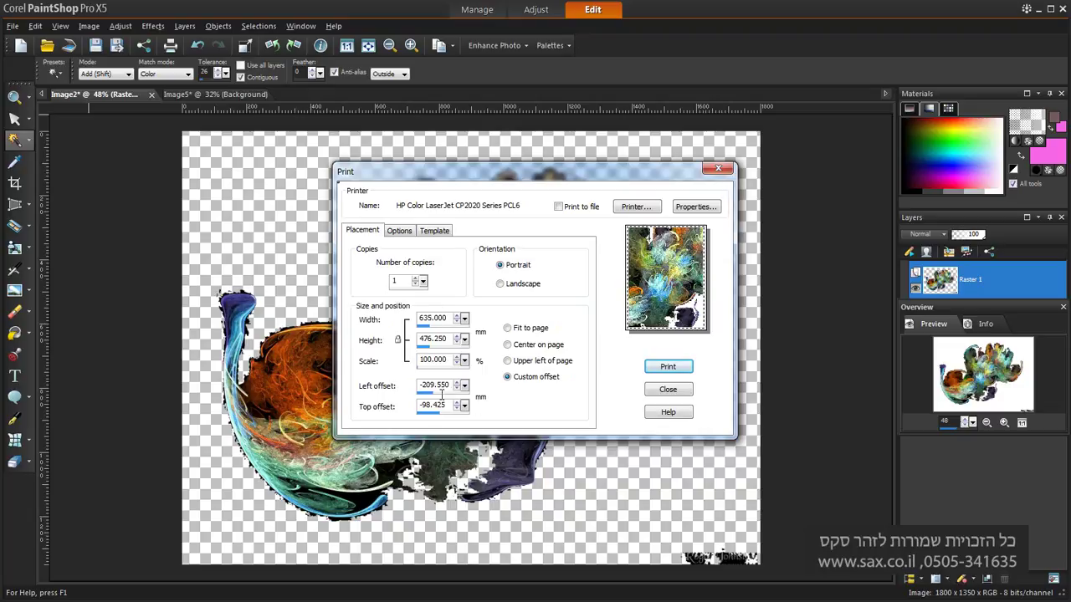
Try greyscale output, CMYK separations, crop marks, registration marks and image name in the print options, closing without printing.
click(408, 233)
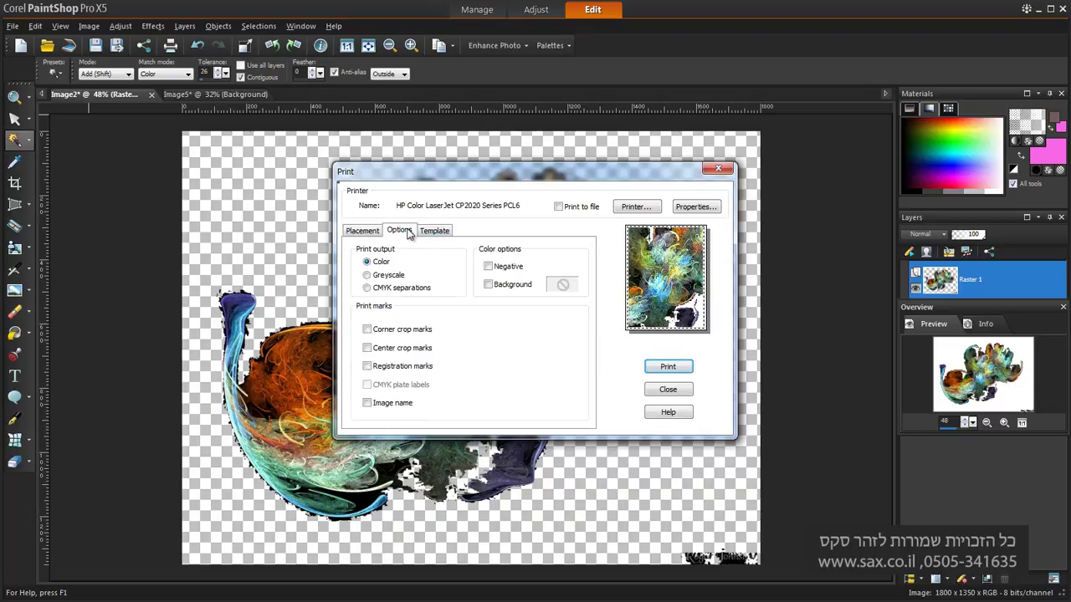
click(377, 277)
click(383, 289)
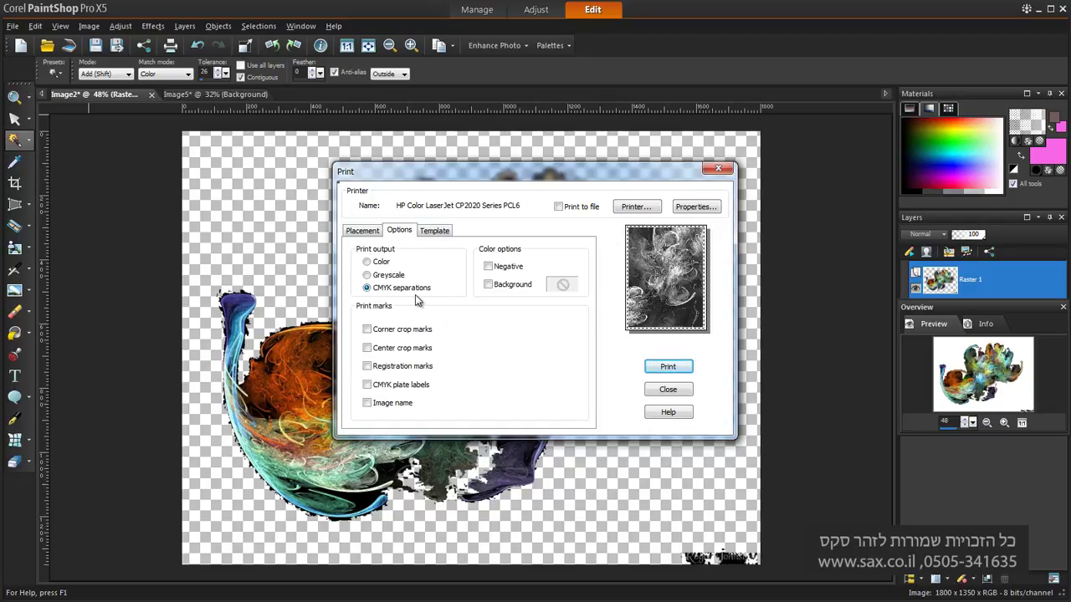
click(396, 335)
click(388, 347)
click(418, 368)
click(377, 405)
click(403, 406)
click(667, 391)
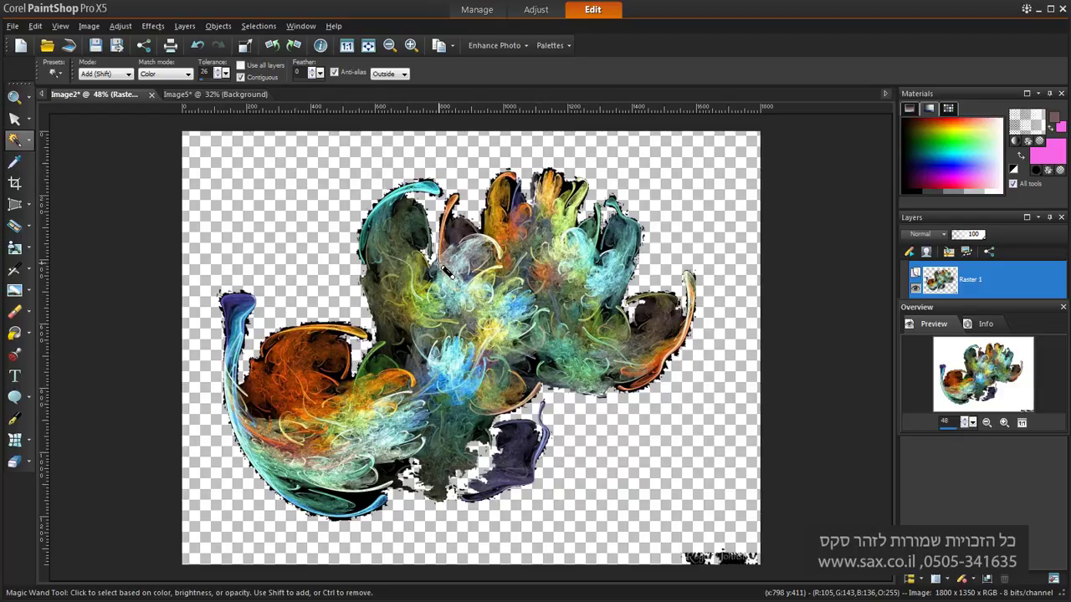
Examine the available import sources and export options.
click(12, 26)
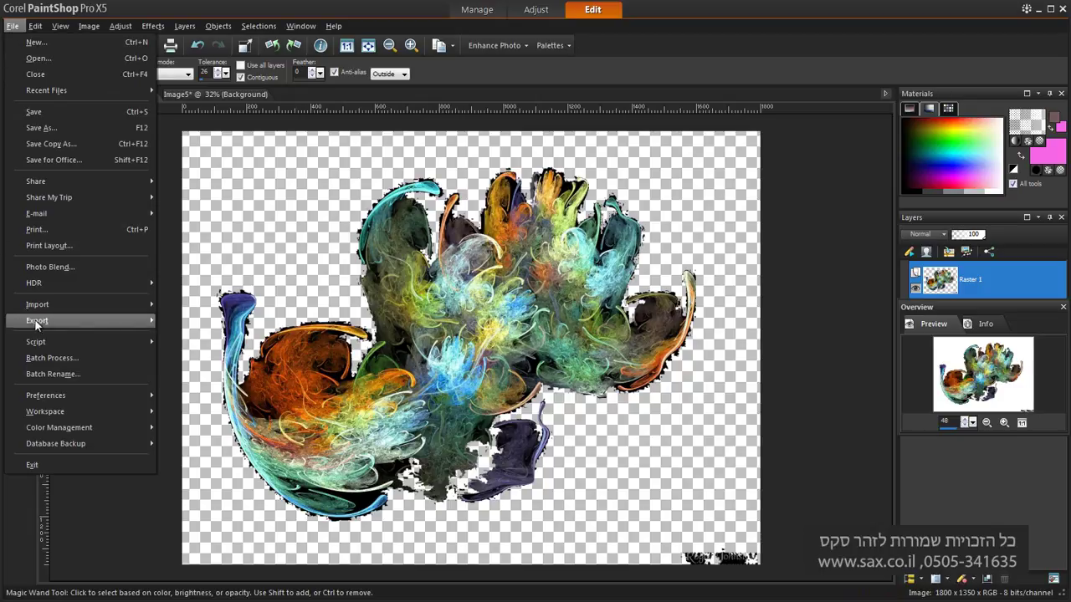
mouse_move(40, 308)
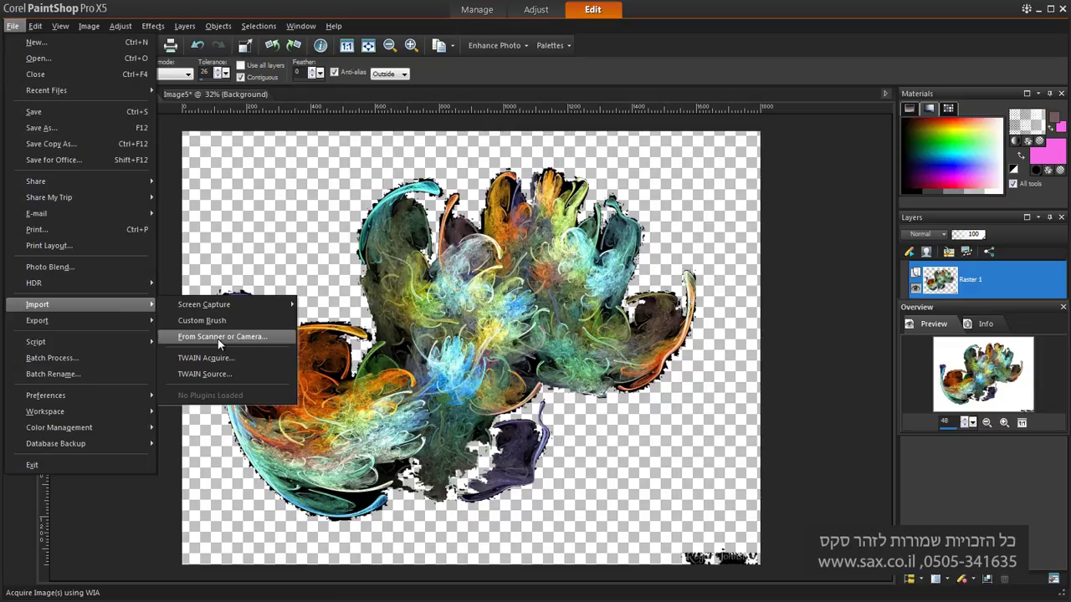
mouse_move(114, 321)
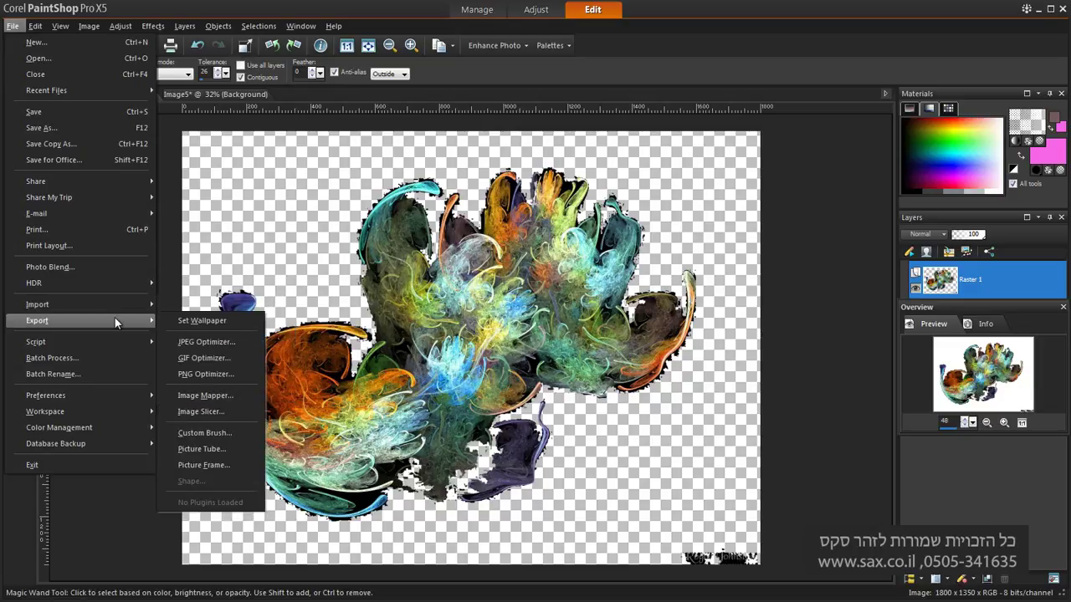